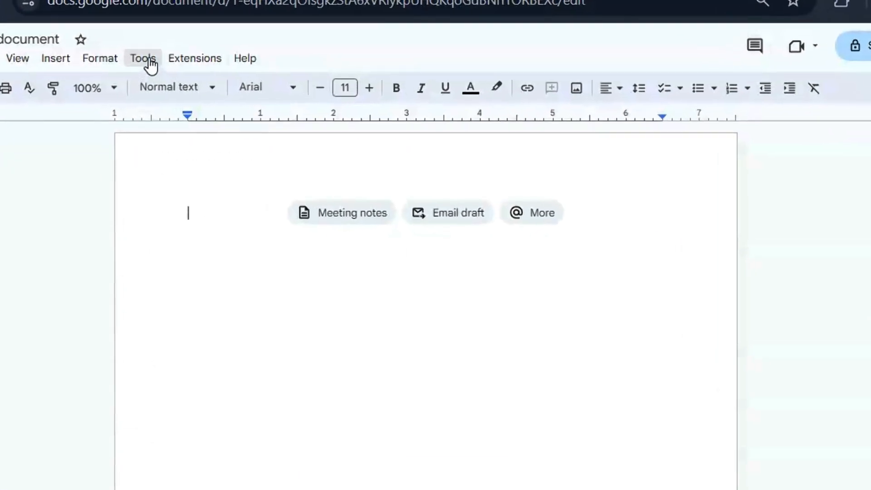
# Step: Dictate three paragraphs of text into the blank document with voice typing, allowing microphone access, and stop the dictation
pyautogui.click(146, 59)
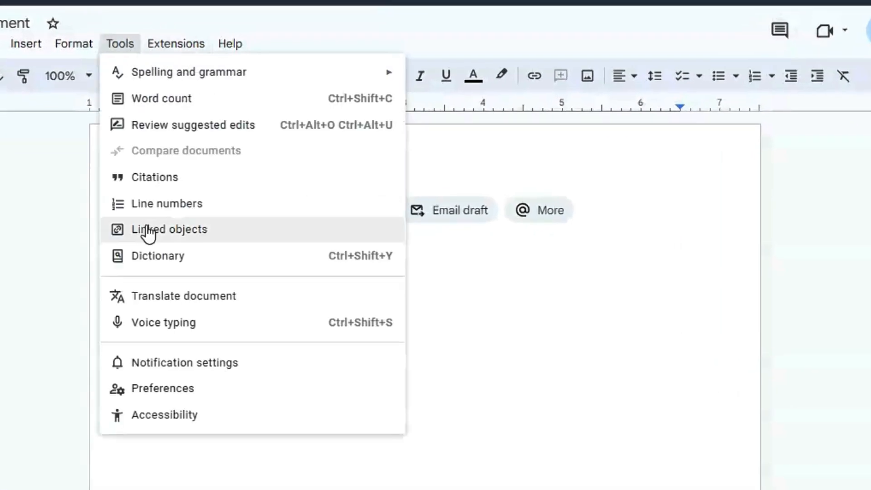
pyautogui.click(188, 322)
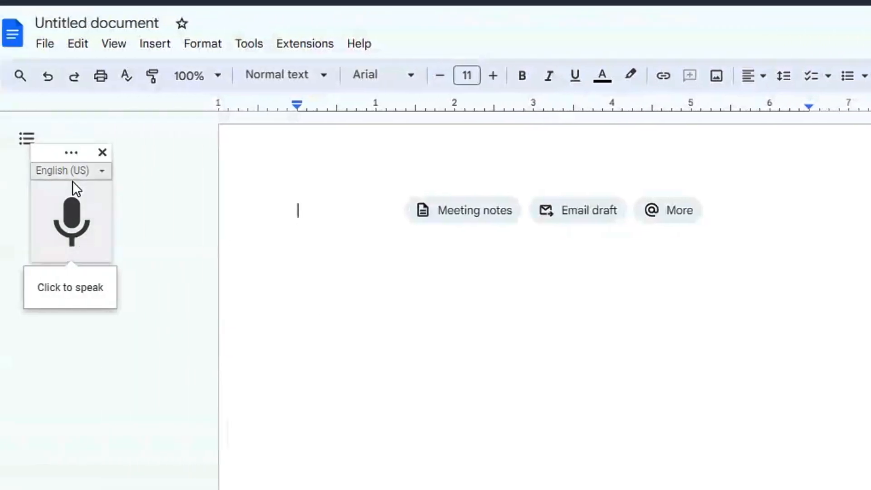
pyautogui.click(72, 223)
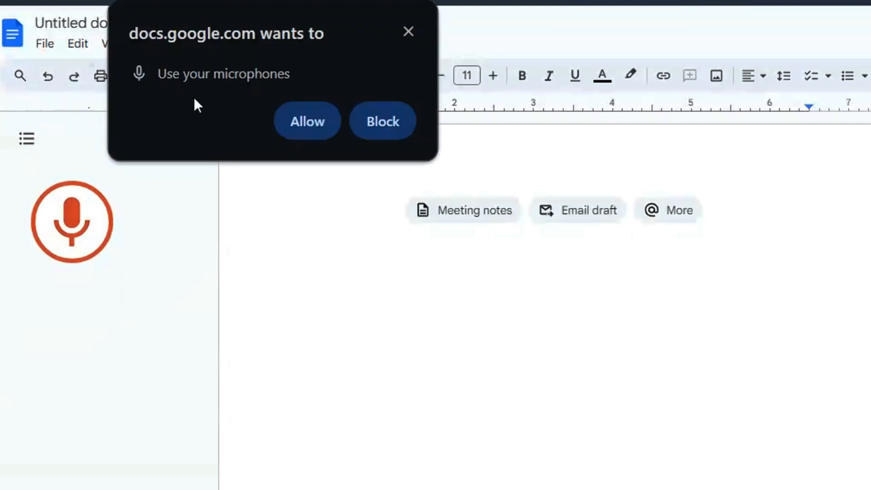
pyautogui.click(311, 122)
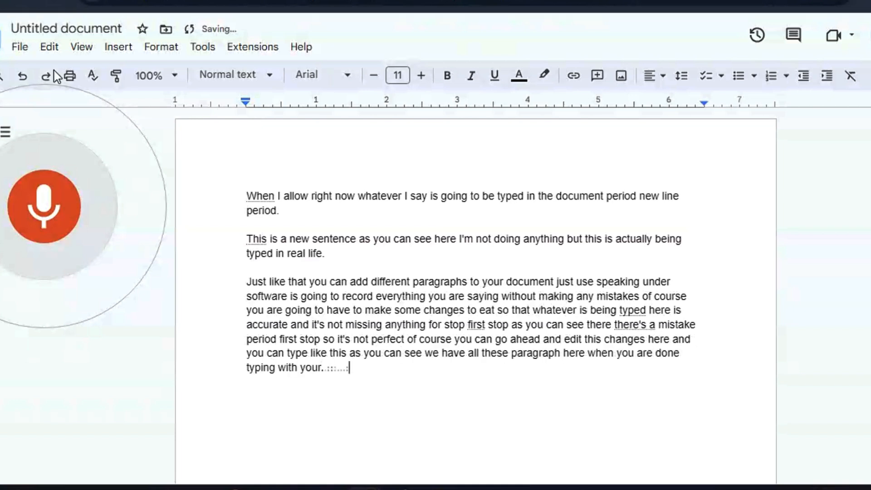
pyautogui.click(59, 210)
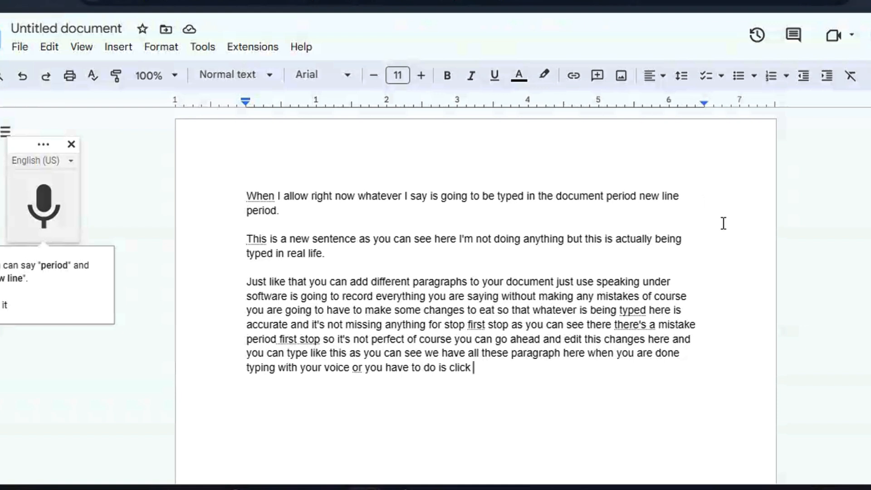
# Step: Replace "for stop first stop as" in the third paragraph with a period and start a new paragraph with "As"
pyautogui.moveTo(511, 326); pyautogui.dragTo(427, 326)
pyautogui.write('.')
pyautogui.press('Return')
pyautogui.press('Return')
pyautogui.press('Delete')
pyautogui.write('A')
pyautogui.click(461, 295)
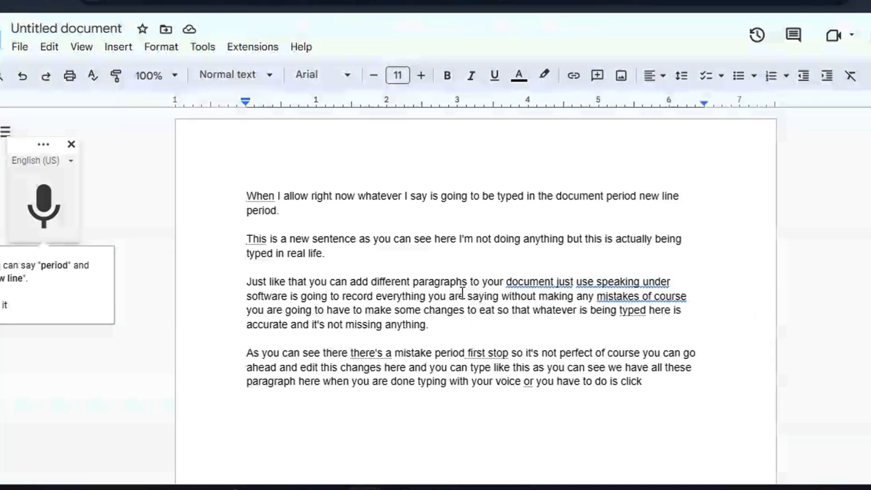
# Step: Close the voice typing tool and bring it up again for the document
pyautogui.click(72, 144)
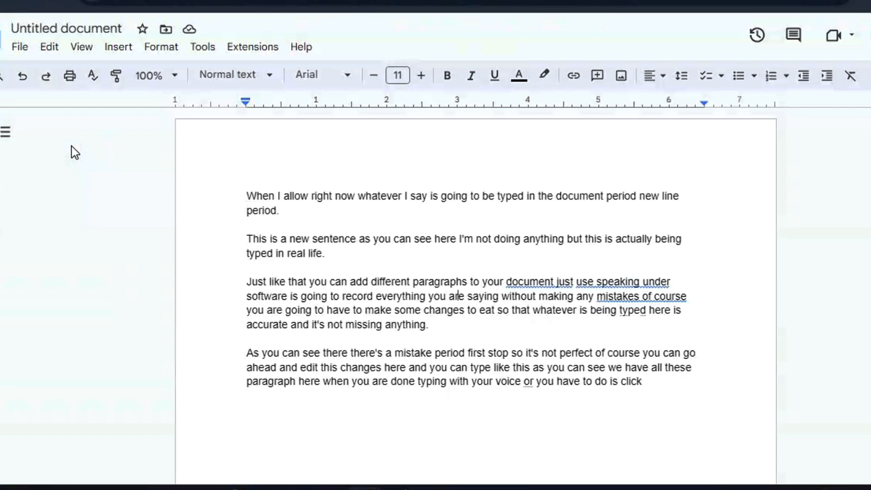
pyautogui.click(205, 49)
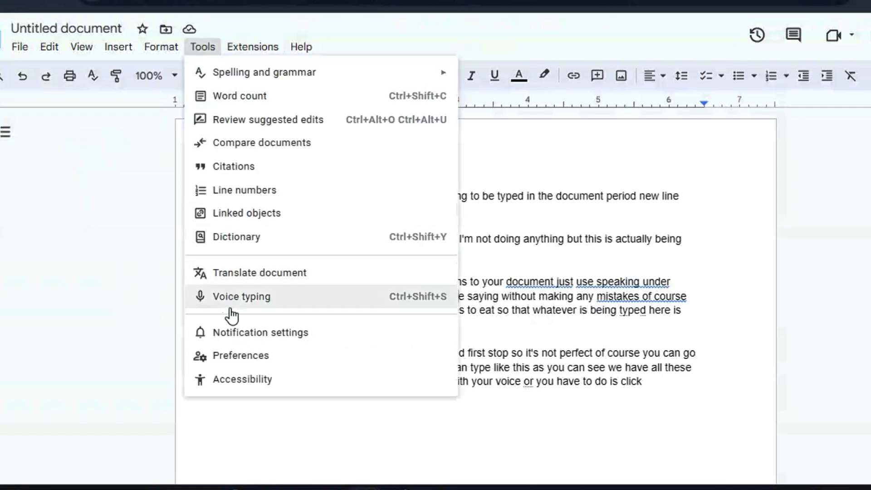
pyautogui.click(412, 455)
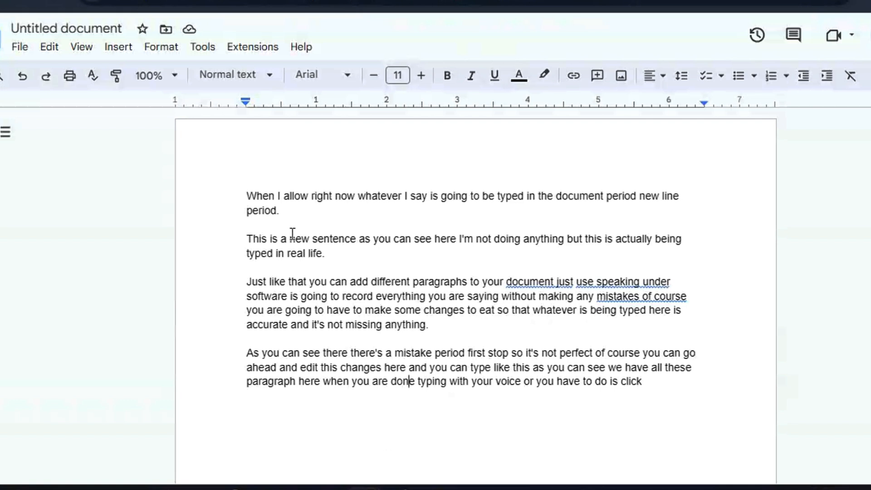
pyautogui.click(210, 52)
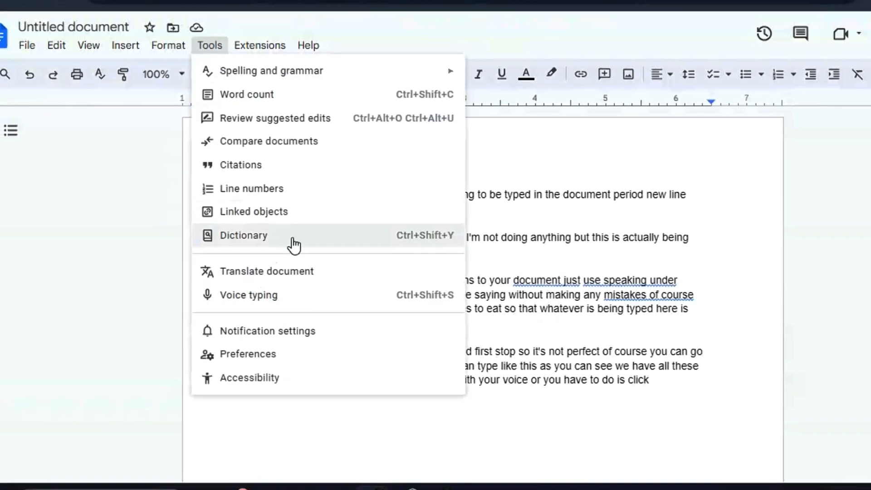
pyautogui.click(259, 297)
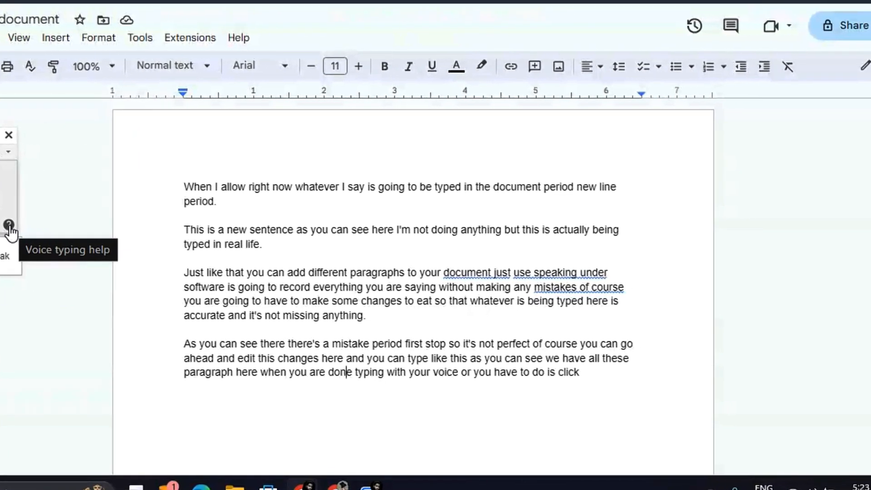
# Step: Open the voice typing help and find the list of spoken text formatting commands
pyautogui.click(9, 226)
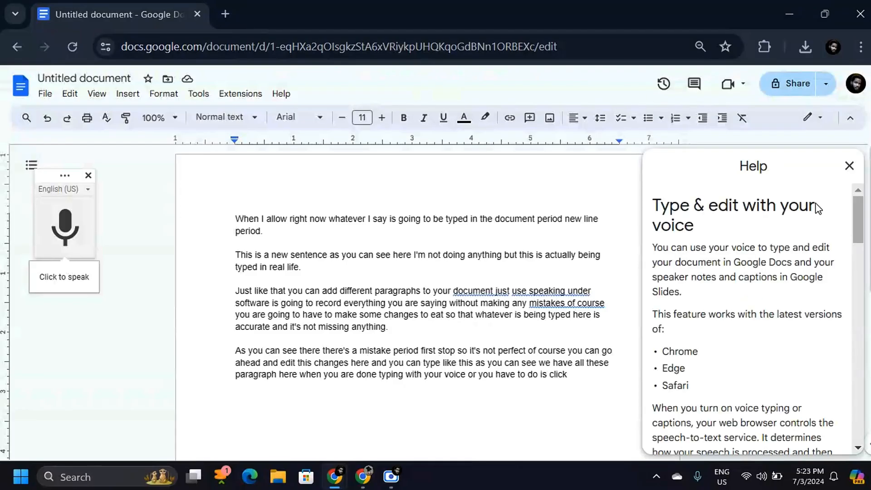
pyautogui.scroll(-1, 863, 192)
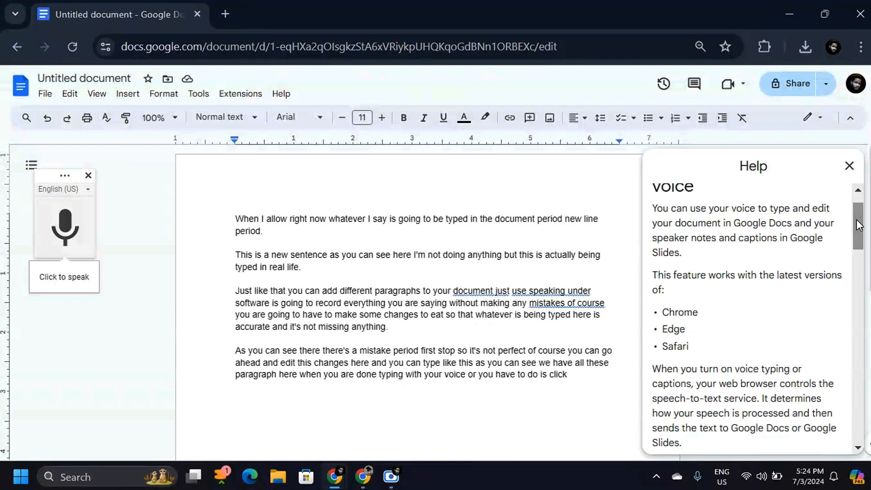
pyautogui.scroll(-10, 859, 226)
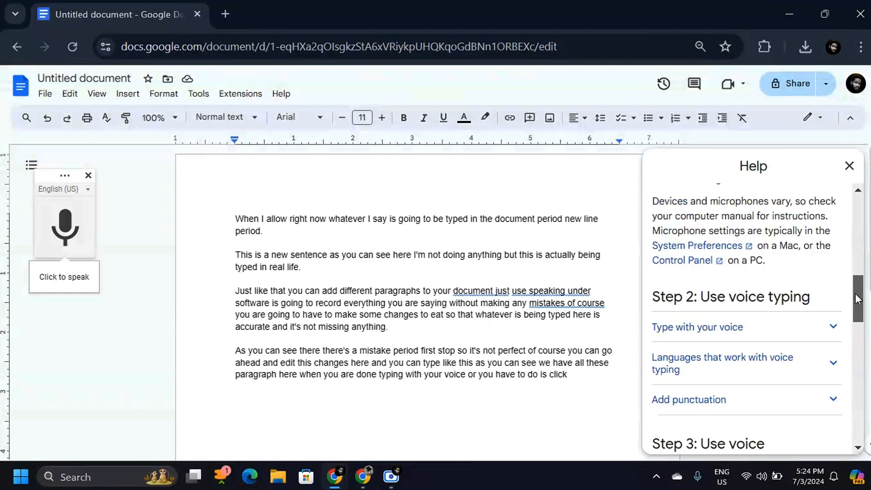
pyautogui.click(826, 267)
pyautogui.scroll(-10, 856, 341)
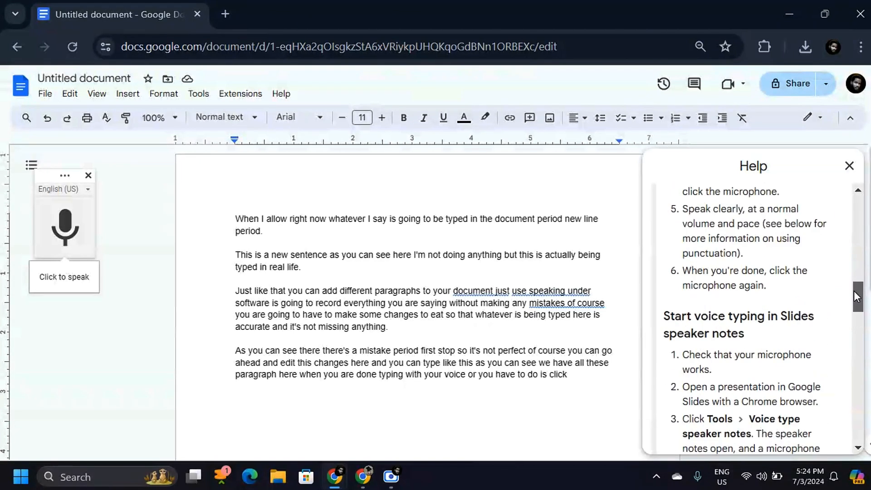
pyautogui.scroll(-5, 856, 341)
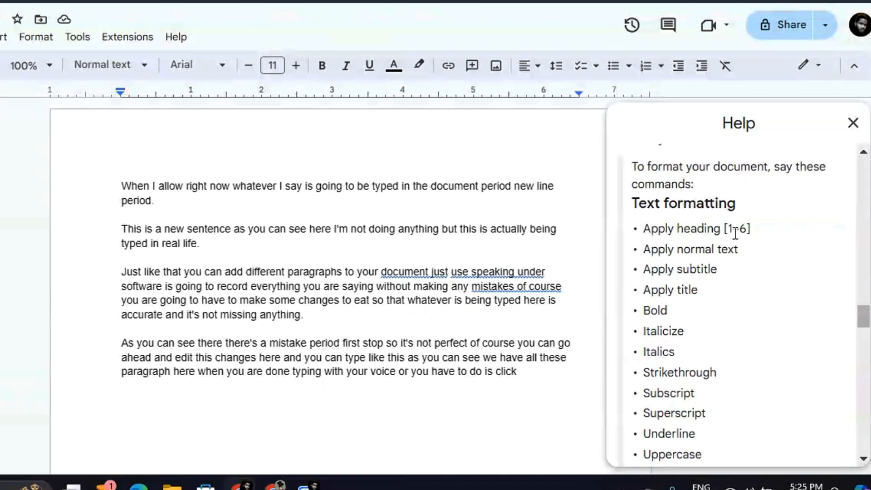
# Step: Dictate a new paragraph at the end of the document, trying spoken formatting commands such as apply heading 1 and apply subtitle
pyautogui.click(524, 380)
pyautogui.press('Return')
pyautogui.press('Return')
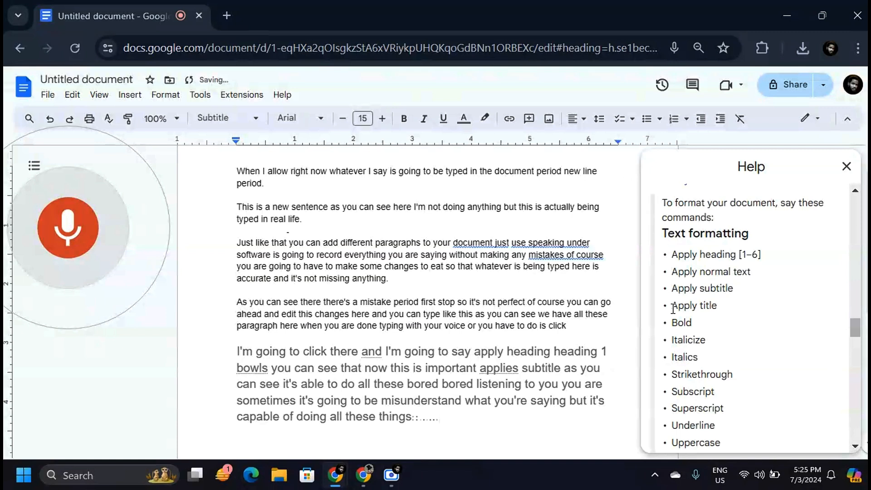
pyautogui.moveTo(855, 328); pyautogui.dragTo(855, 339)
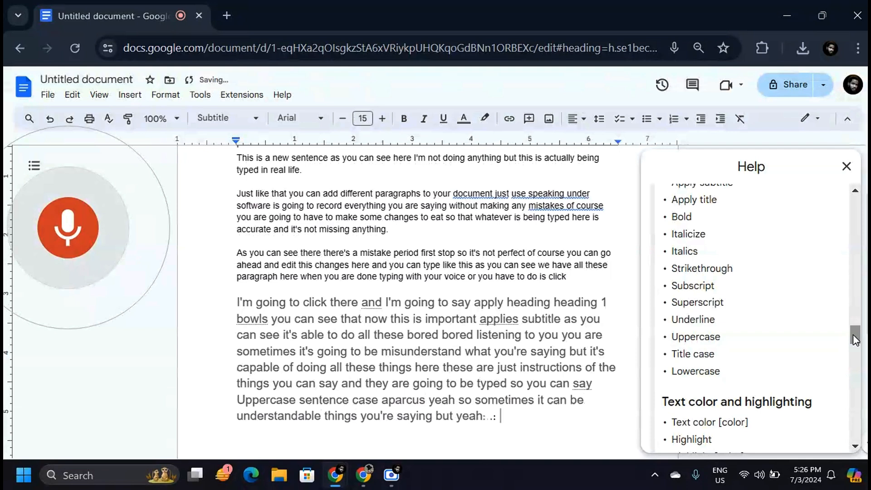
pyautogui.click(73, 225)
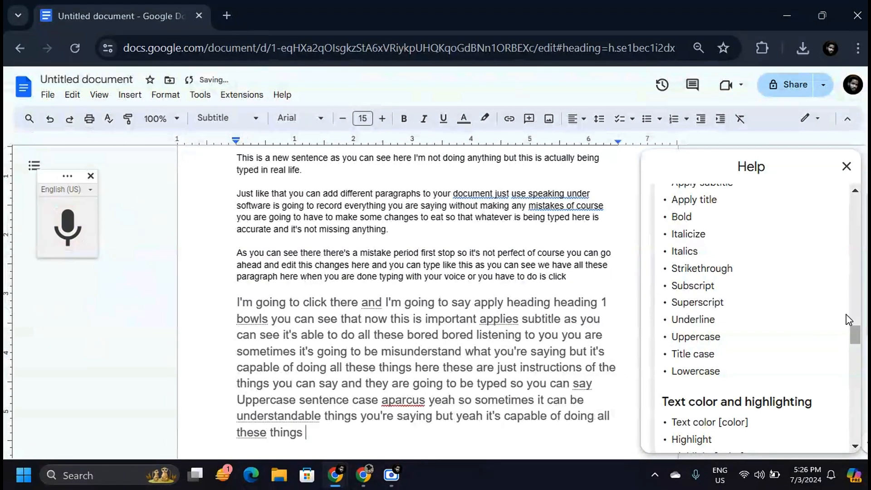
# Step: Look back through the voice typing help, check how to reopen it, and close it
pyautogui.moveTo(856, 335); pyautogui.dragTo(857, 245)
pyautogui.click(847, 167)
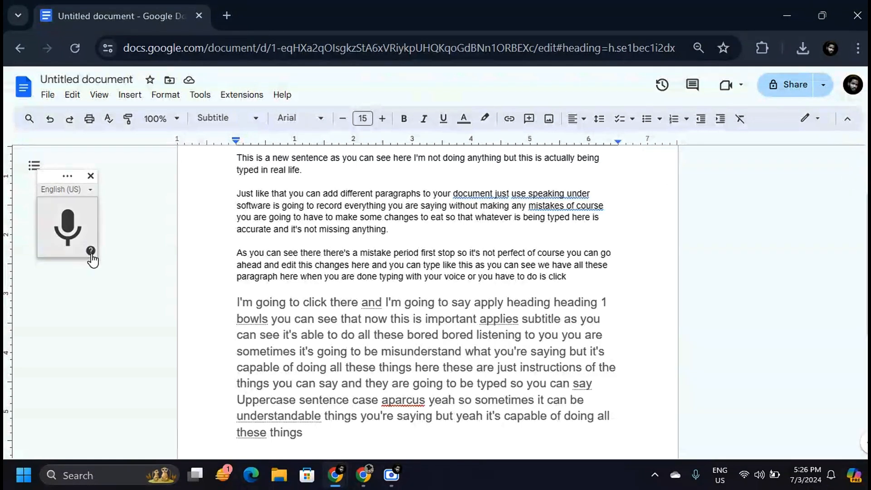
pyautogui.click(91, 250)
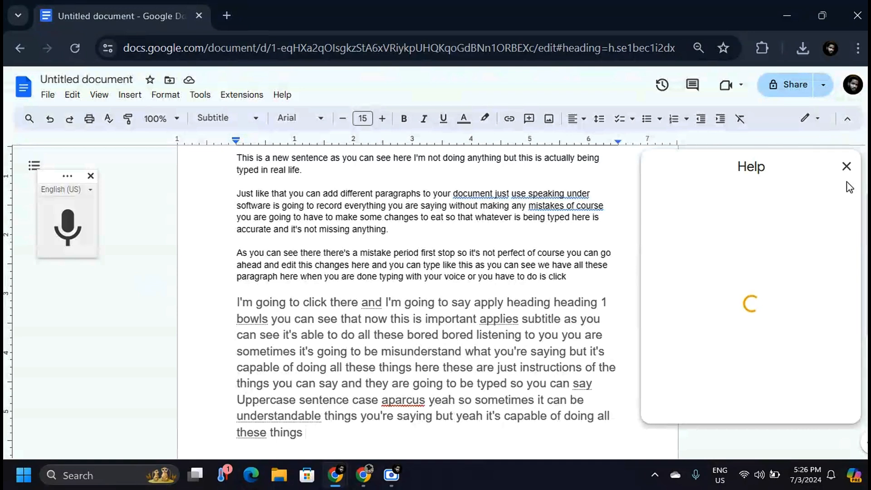
pyautogui.click(847, 167)
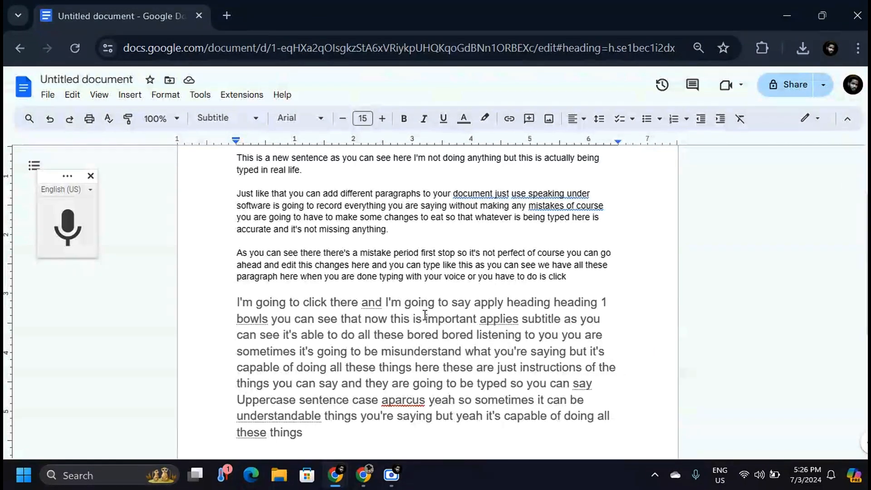
# Step: Format the last dictated paragraph as Normal text in bold
pyautogui.moveTo(235, 303); pyautogui.dragTo(364, 464)
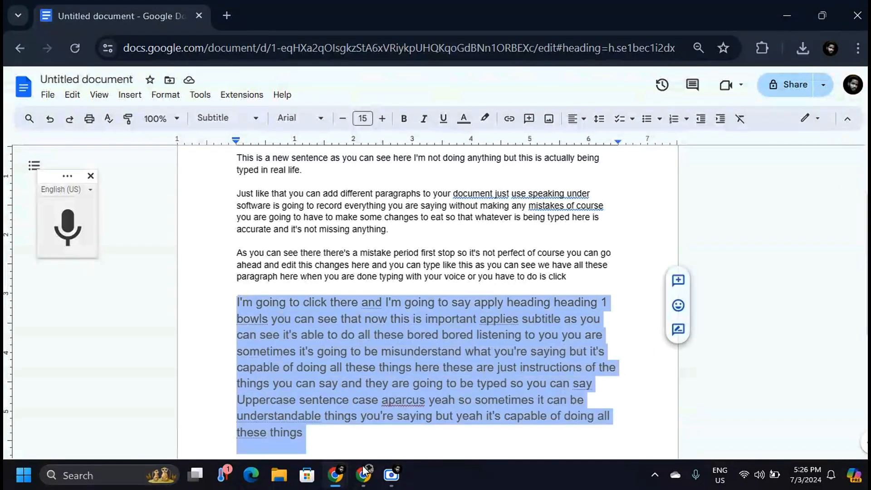
pyautogui.click(404, 118)
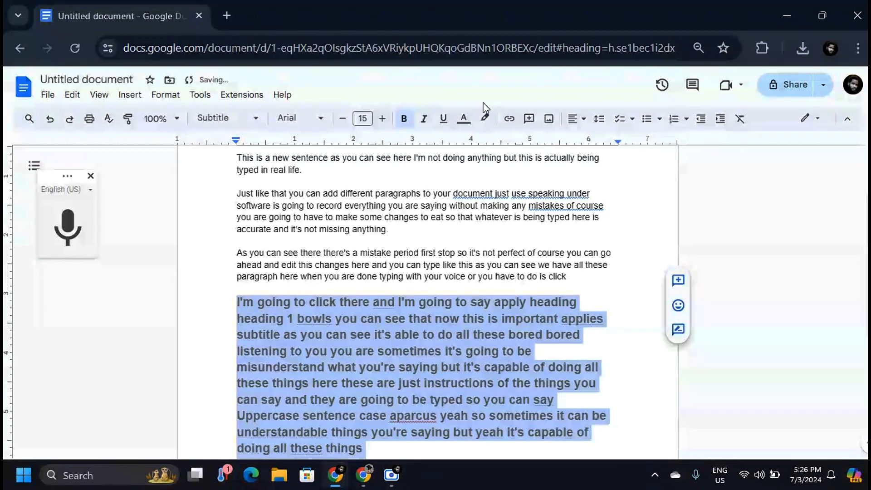
pyautogui.click(255, 119)
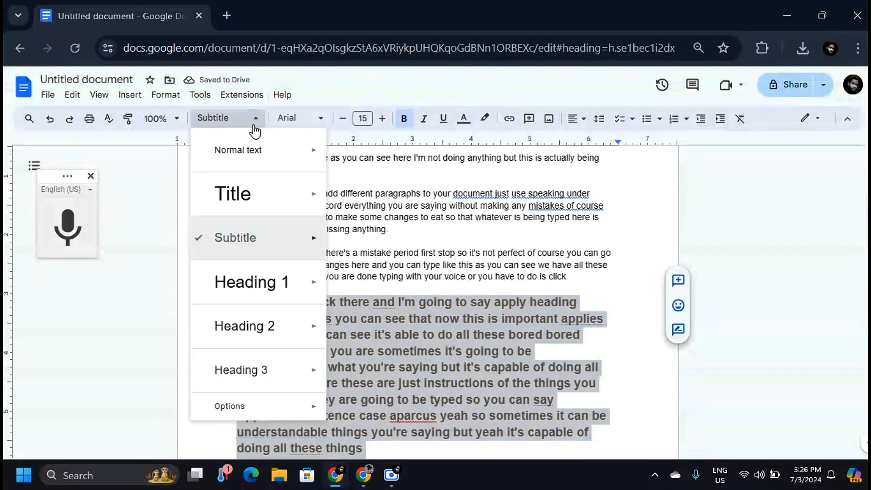
pyautogui.click(251, 157)
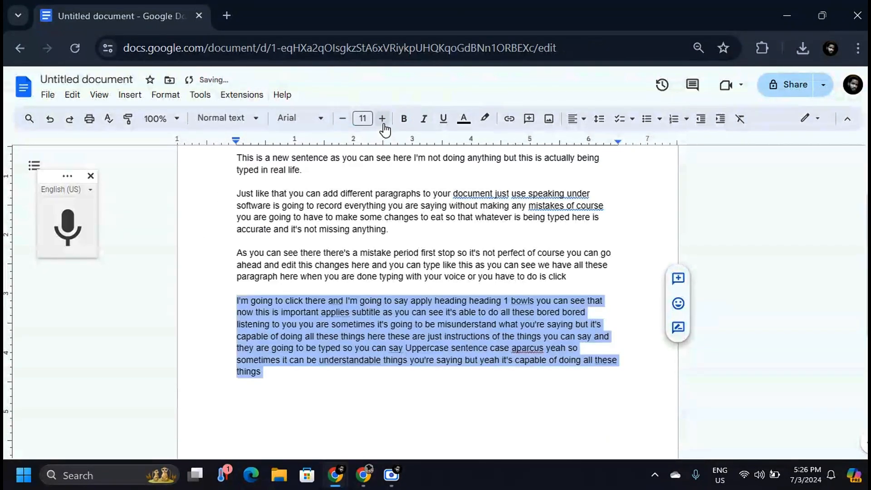
pyautogui.click(399, 121)
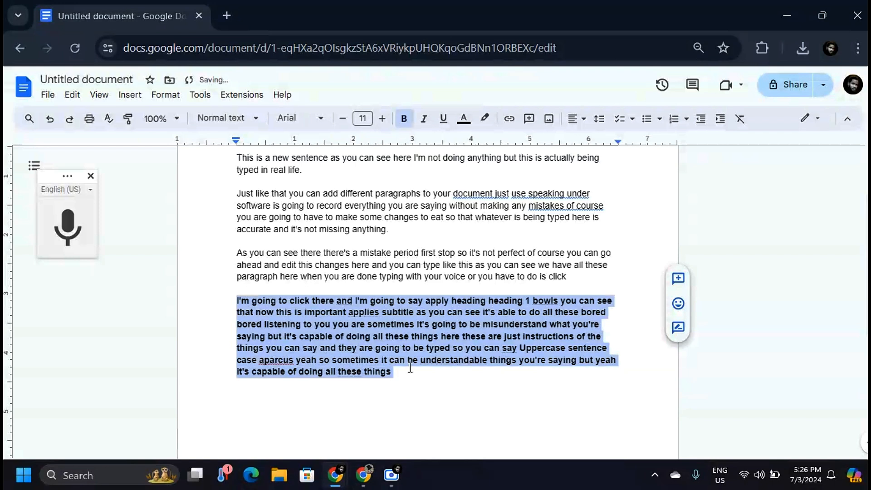
pyautogui.click(427, 382)
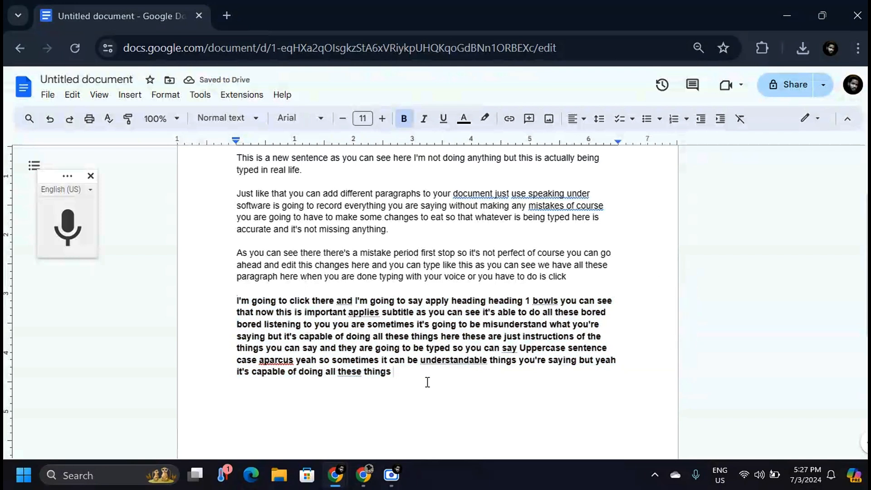